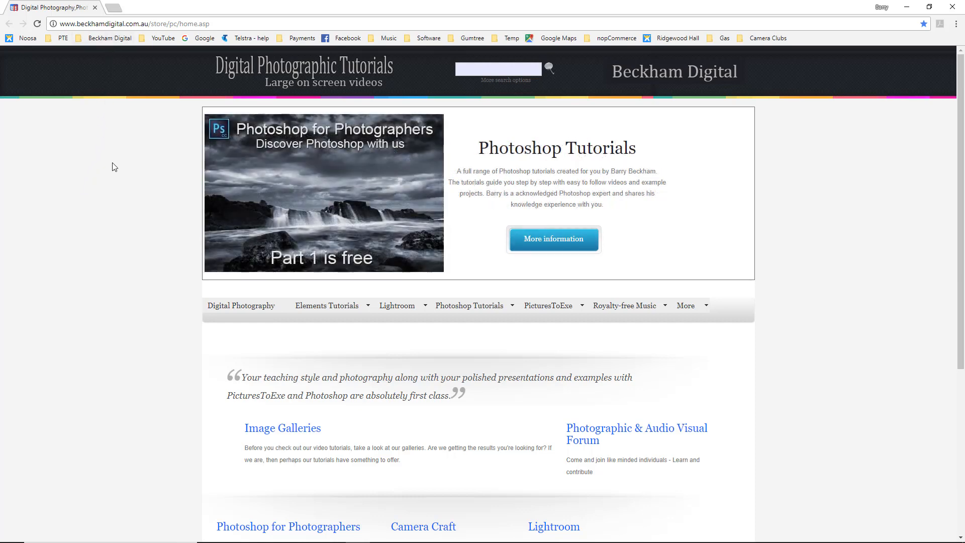
Open the Dropbox site from the saved Beckham Digital bookmarks.
click(110, 39)
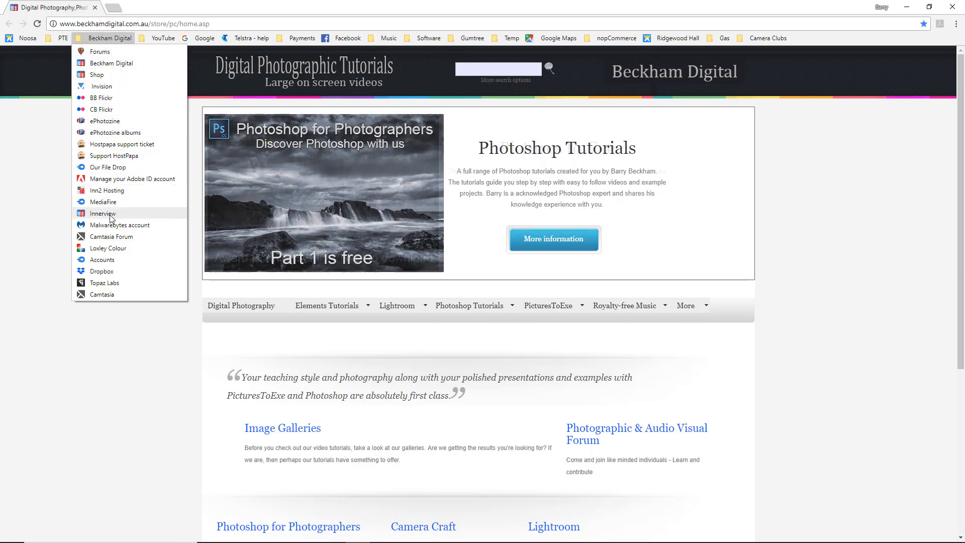
click(102, 271)
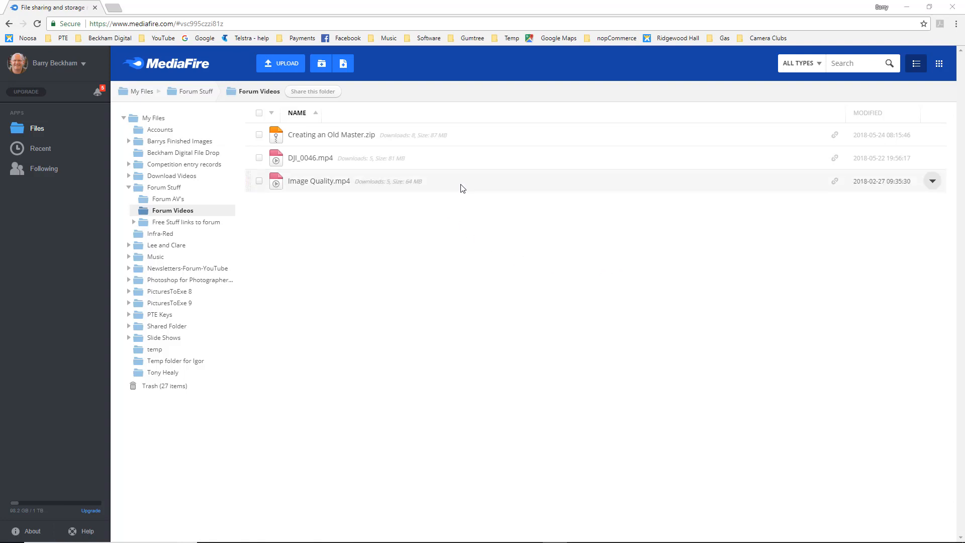
Copy the MediaFire link of Image Quality.mp4, open the link from the text document and save the video to Downloads.
click(933, 182)
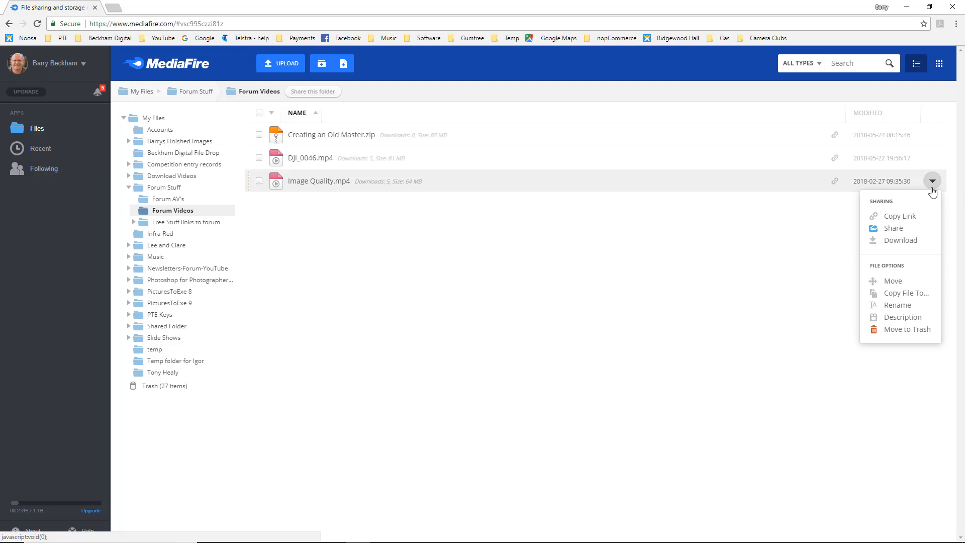
click(901, 219)
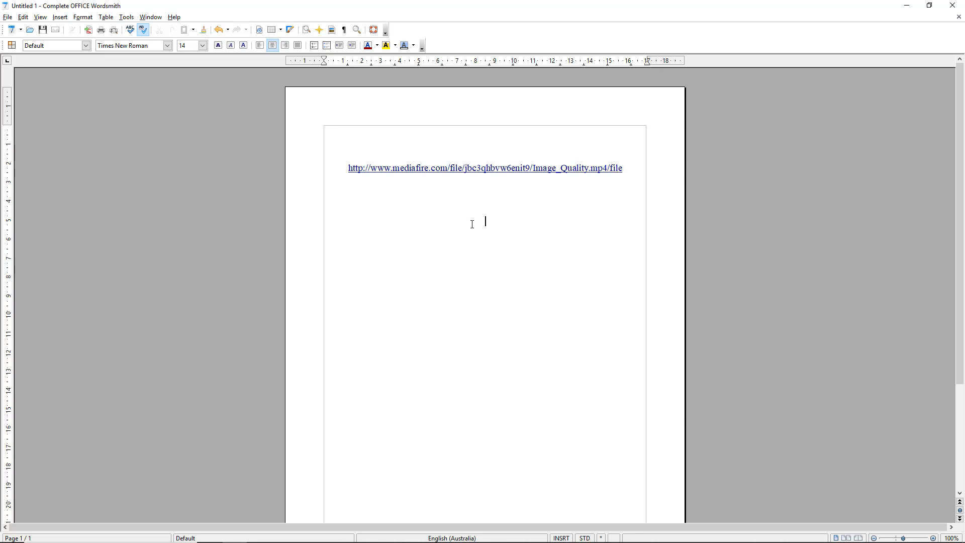
ctrl+click(483, 173)
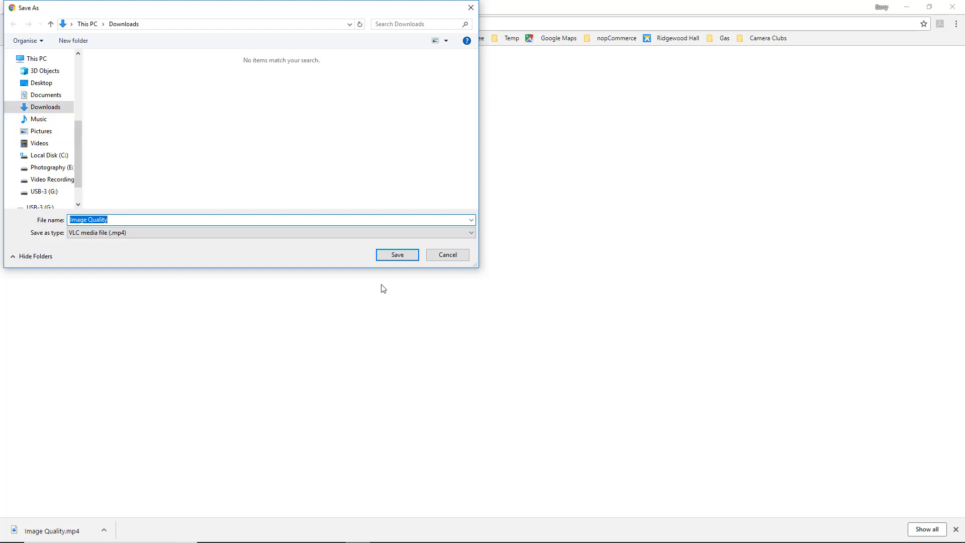
click(398, 255)
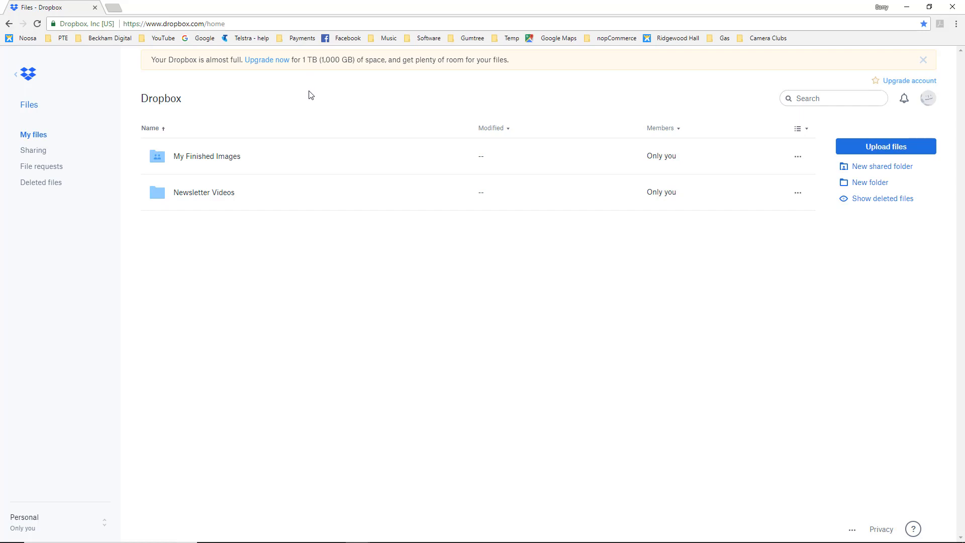
Browse Dropbox to My Finished Images, 2018, 005 May and view Angel finished Colour.jpg.
click(196, 162)
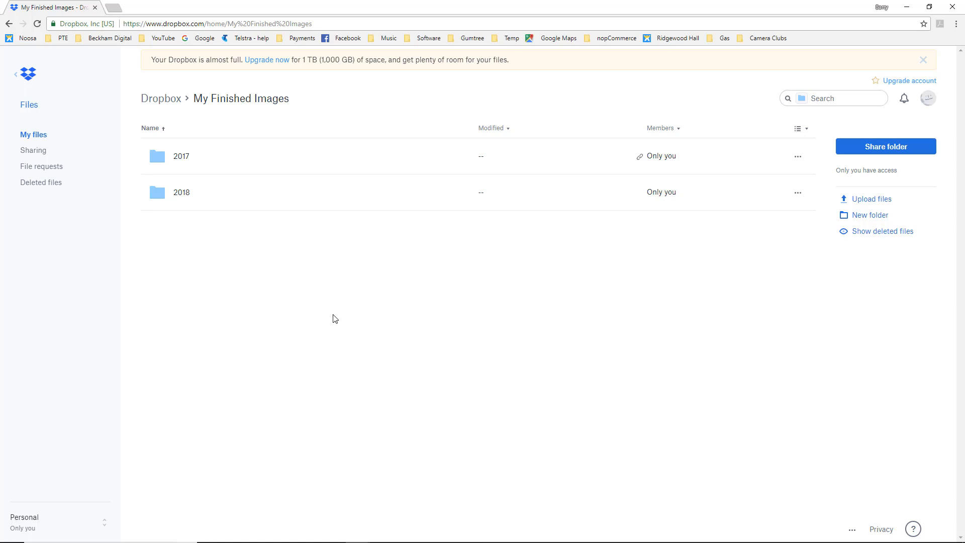
click(178, 197)
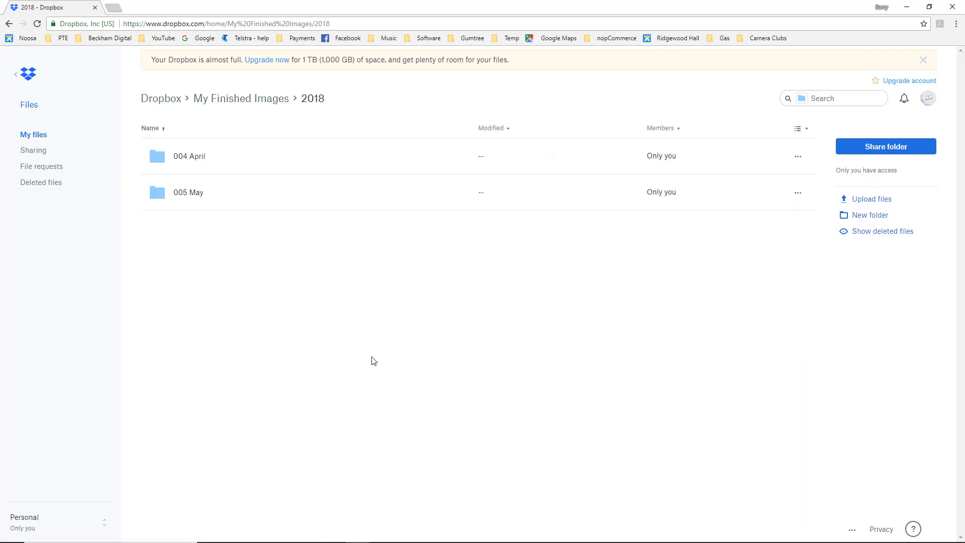
click(189, 196)
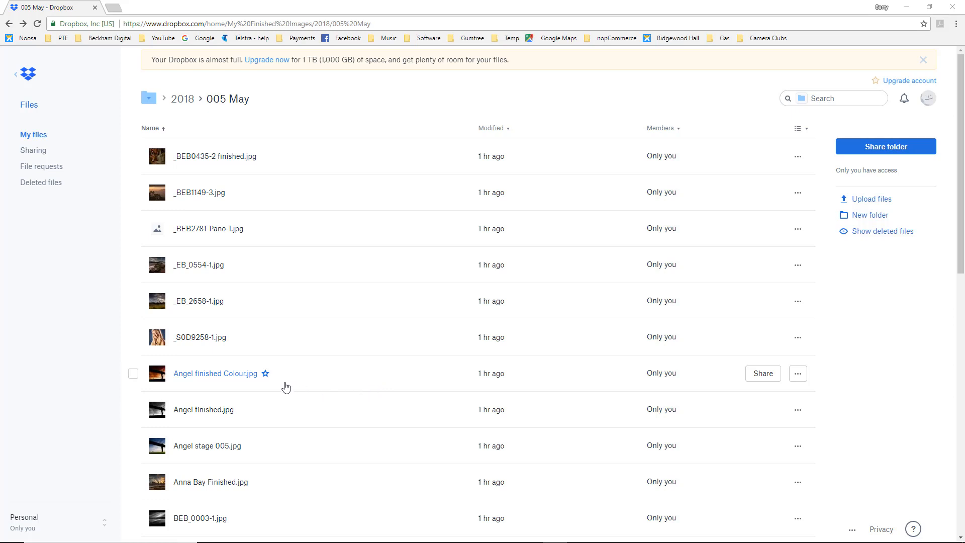
click(158, 377)
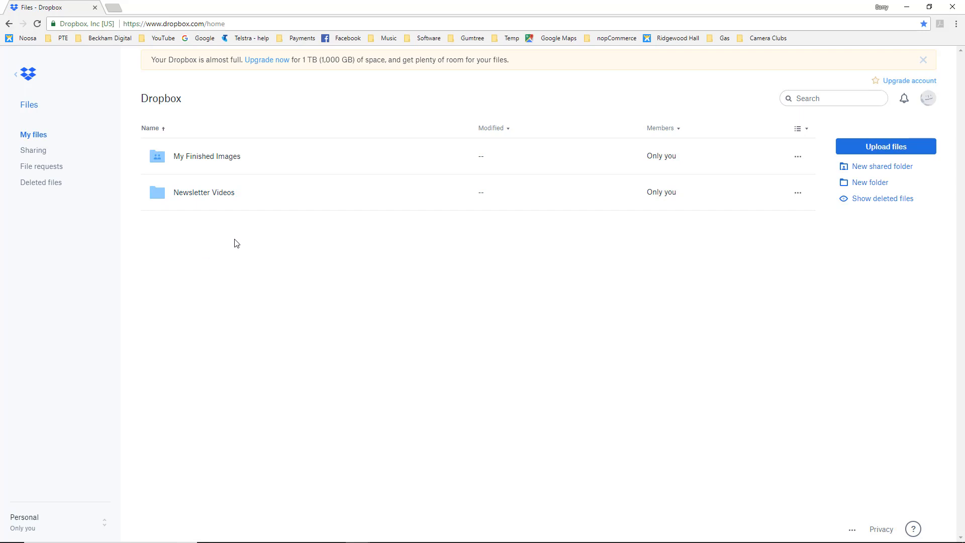
Look into the My Finished Images folder, return to the Dropbox home list and start sharing that folder.
click(184, 157)
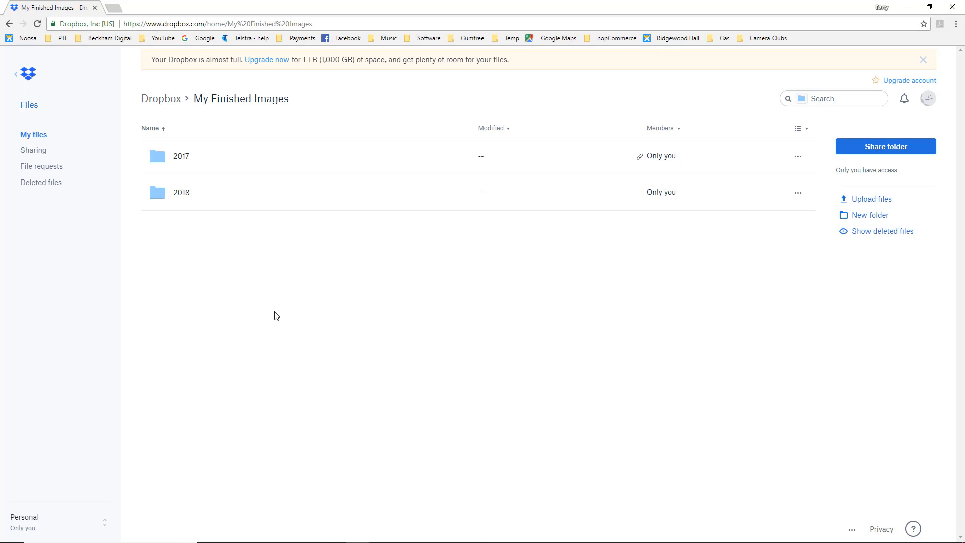
click(9, 24)
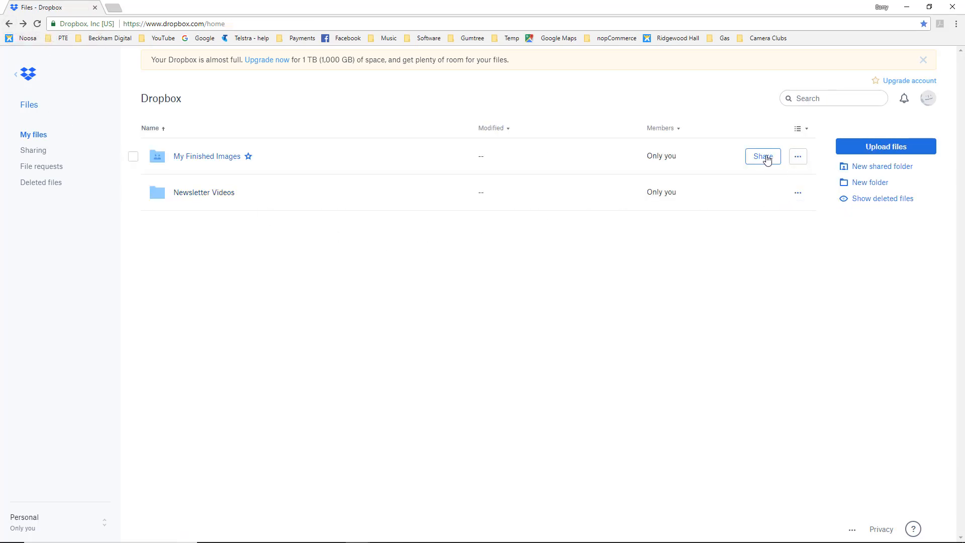
click(763, 156)
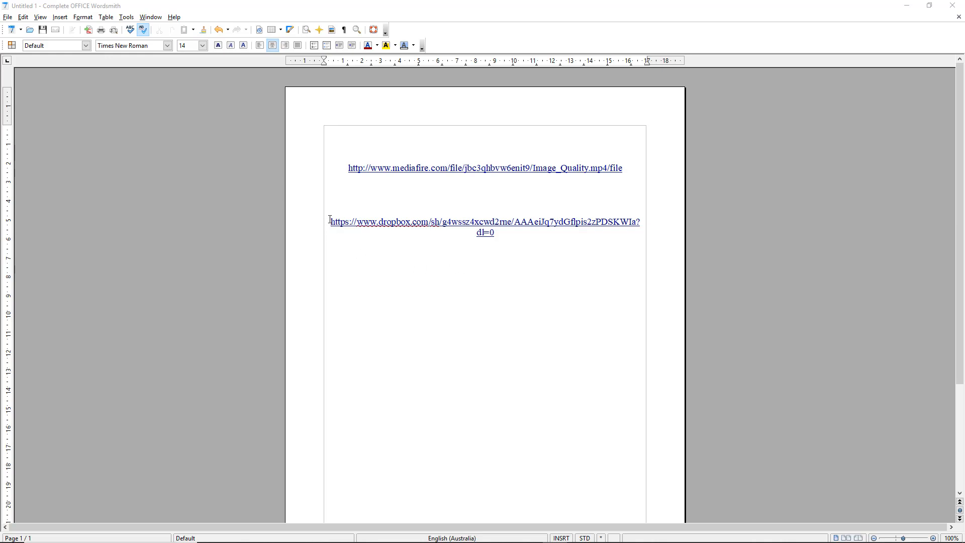
Load the shared Dropbox folder link from the text document in a new Chrome incognito window.
drag(330, 222, 622, 226)
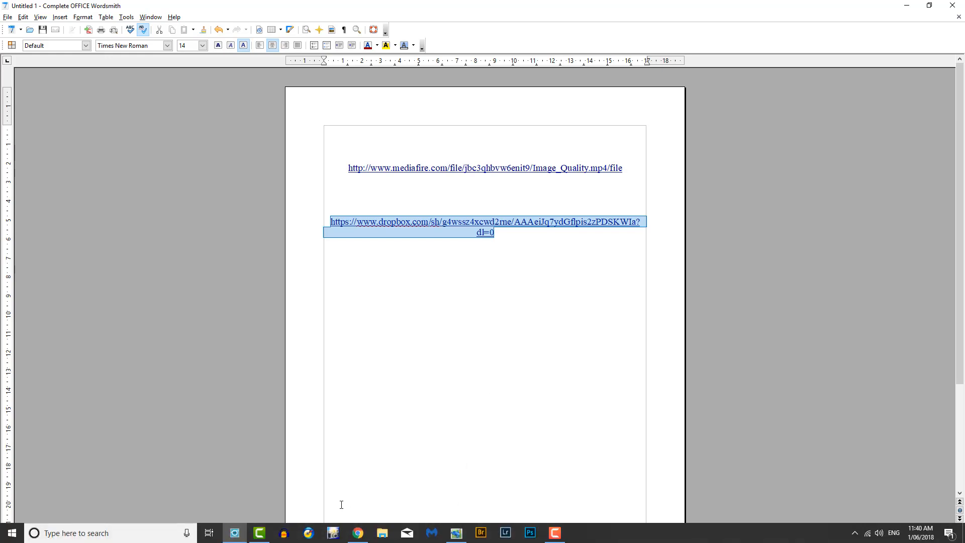
right_click(358, 533)
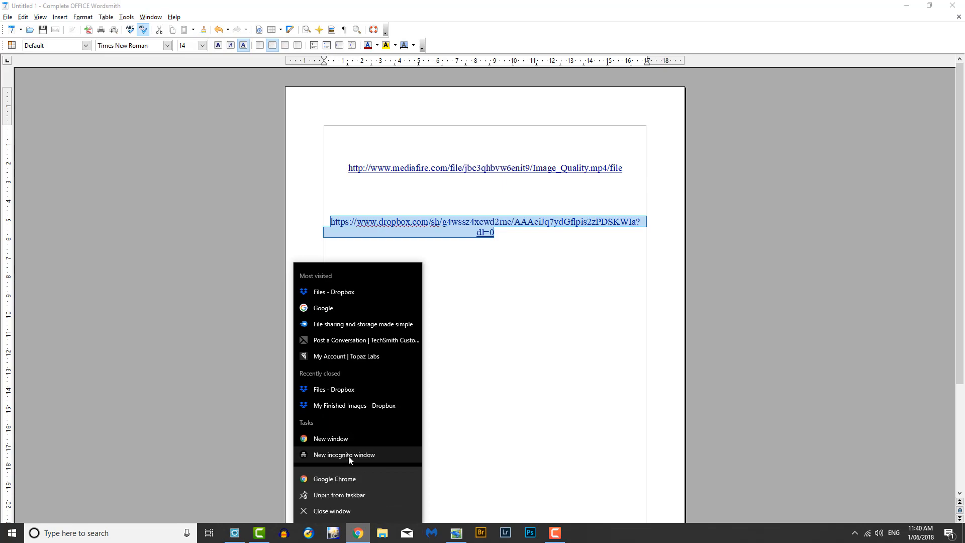
click(353, 455)
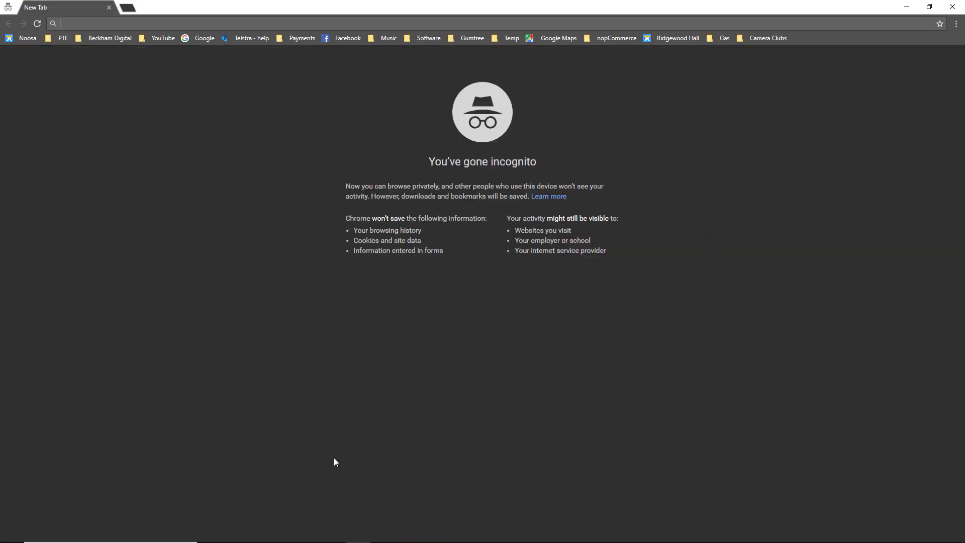
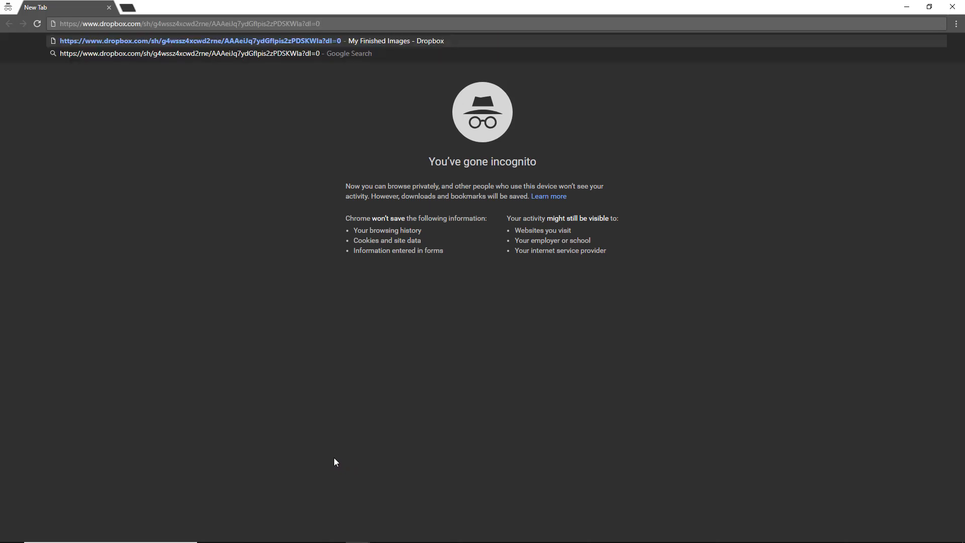
key(Return)
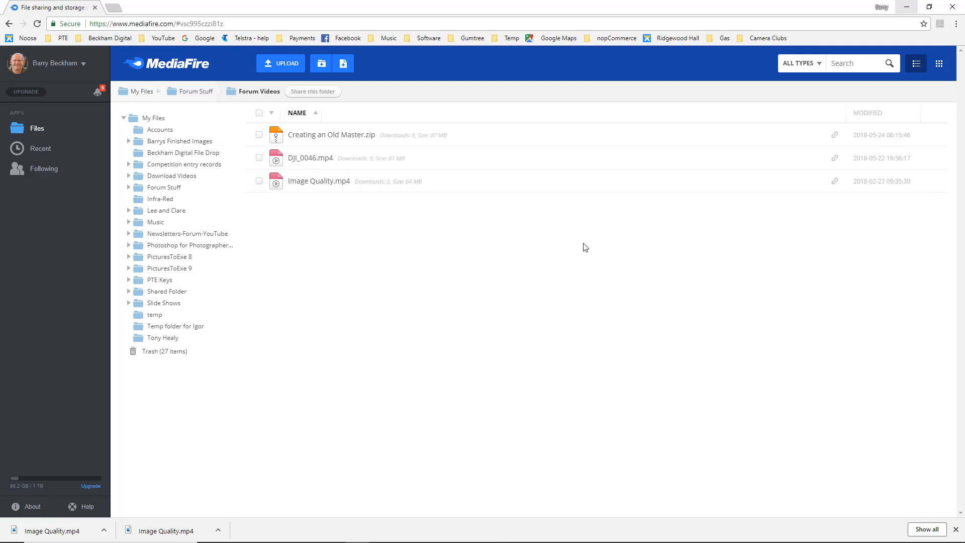
Open the MediaFire sharing options for Image Quality.mp4 and review the additional download link and embed codes.
click(935, 181)
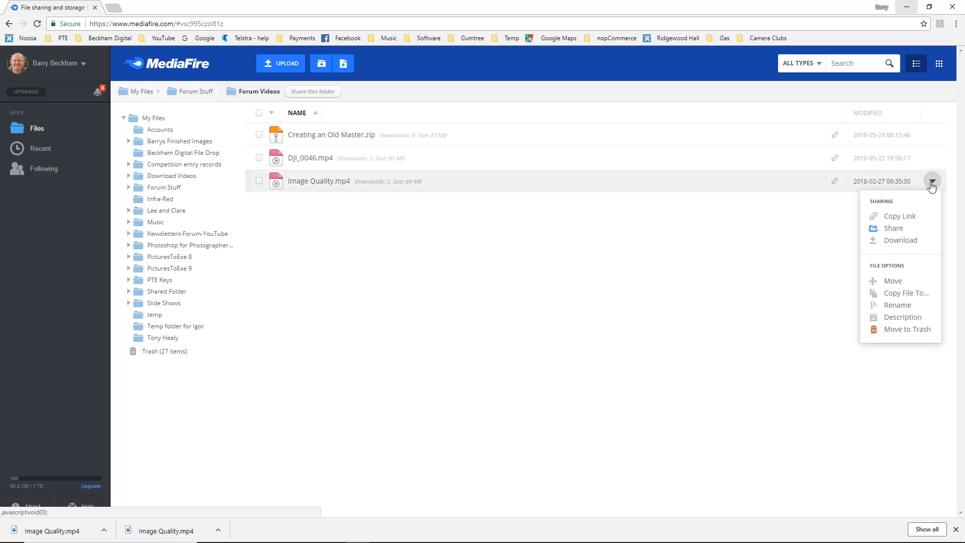
click(895, 229)
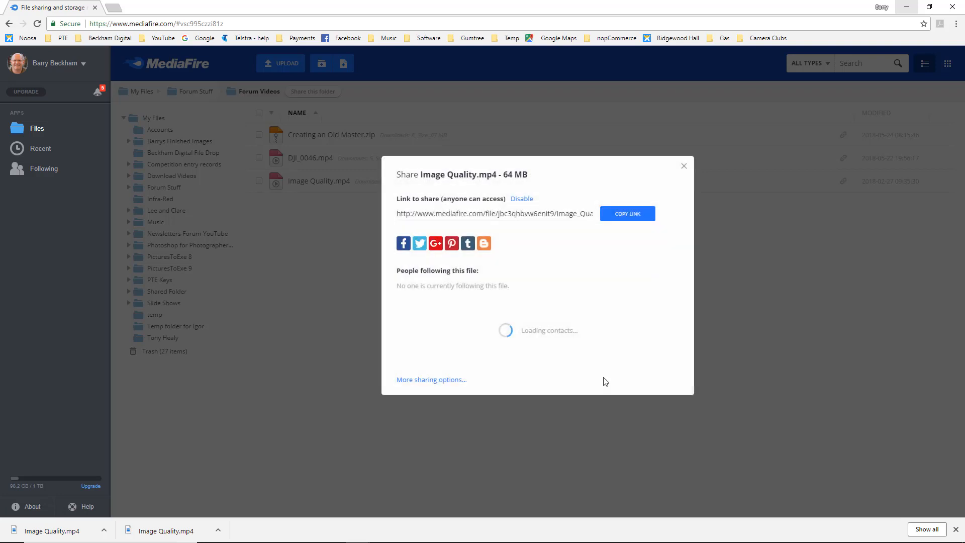
click(413, 383)
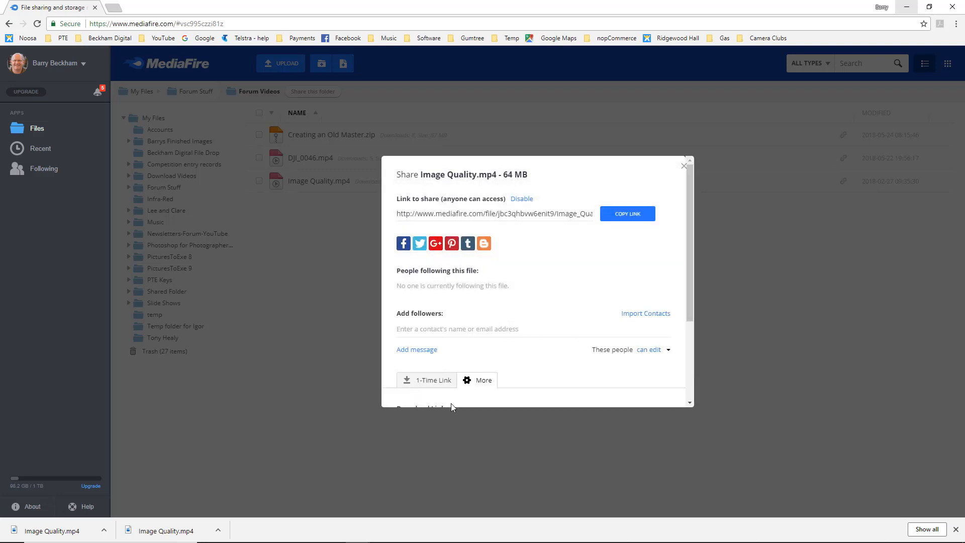
drag(687, 197, 685, 314)
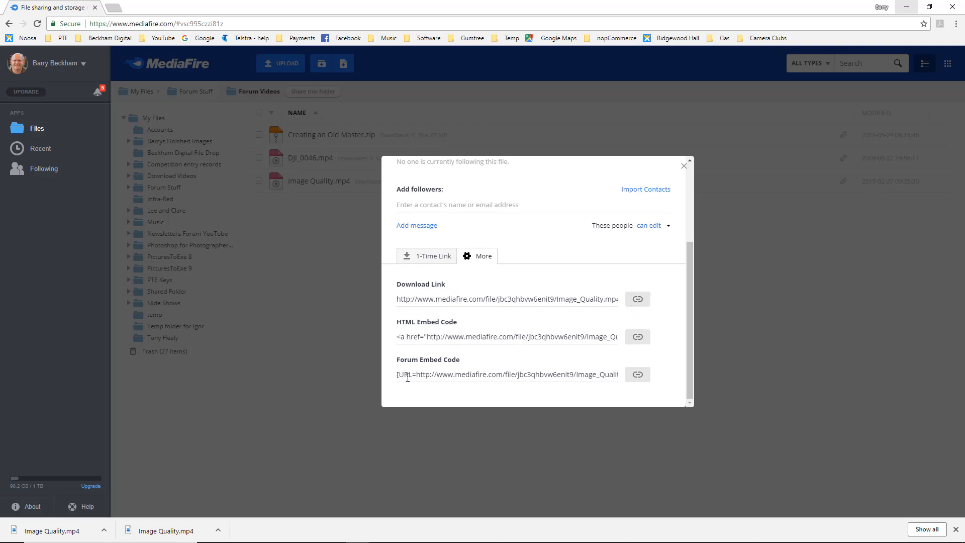
Generate a 1-time download link for Image Quality.mp4 with email notification on access, and look through its validity periods.
click(435, 259)
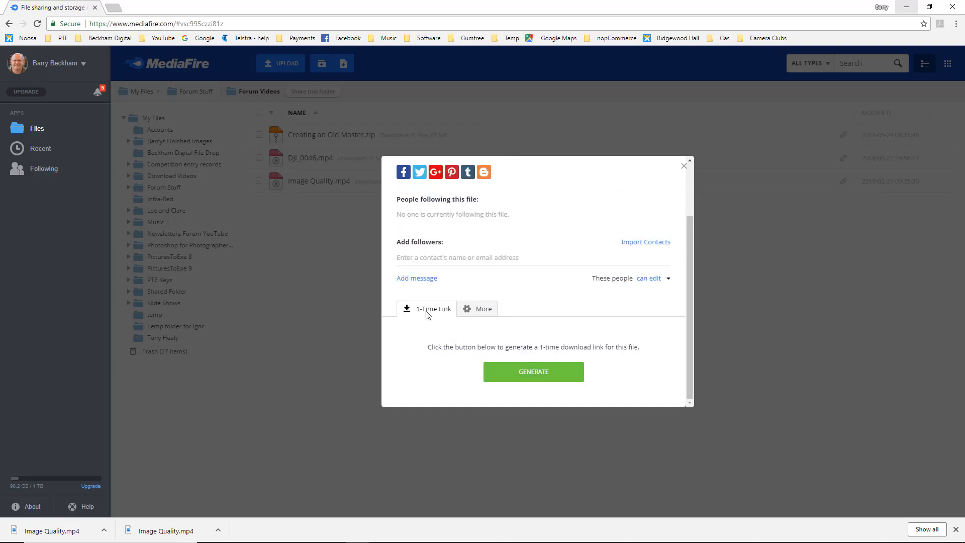
click(531, 378)
click(401, 364)
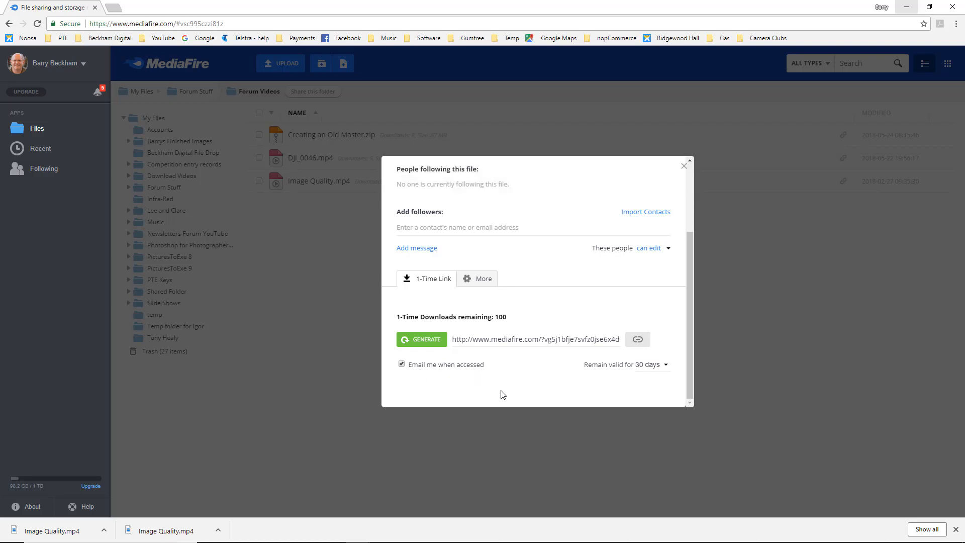
click(666, 365)
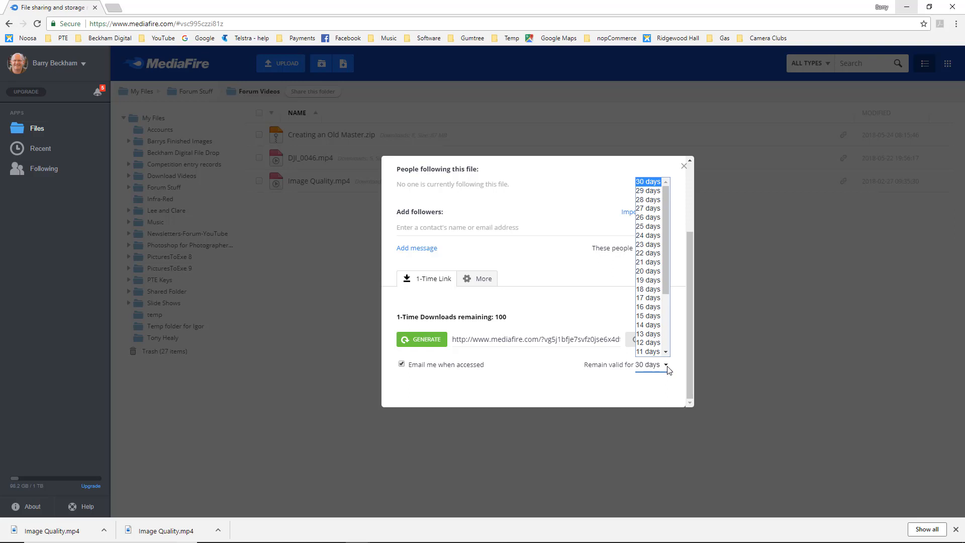
click(557, 386)
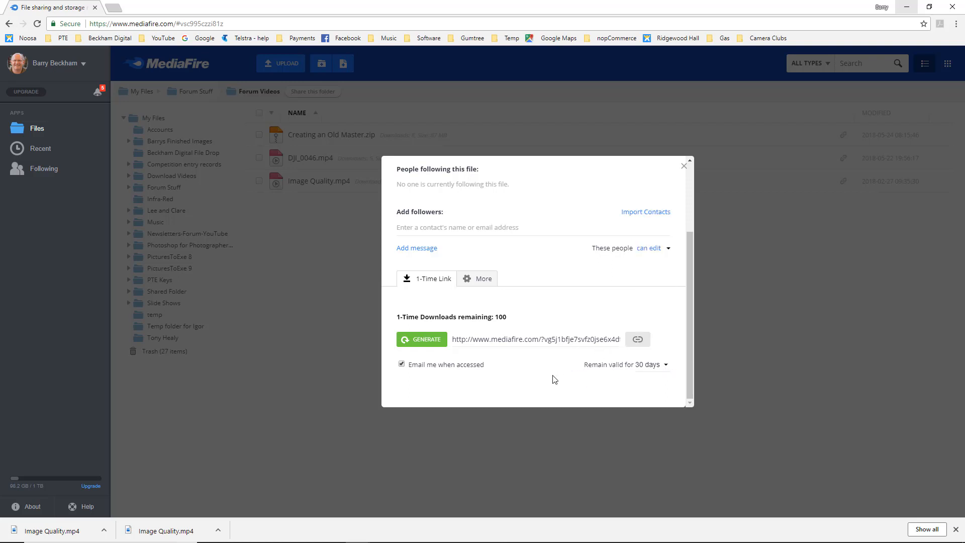
key(Escape)
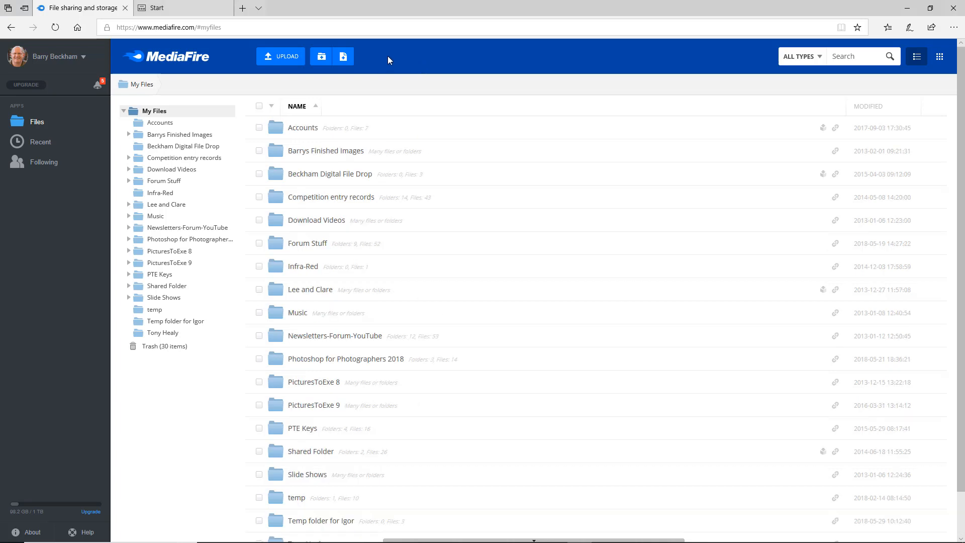
Create a subfolder named "Test folder" in My Files and enable it as a FileDrop.
click(322, 58)
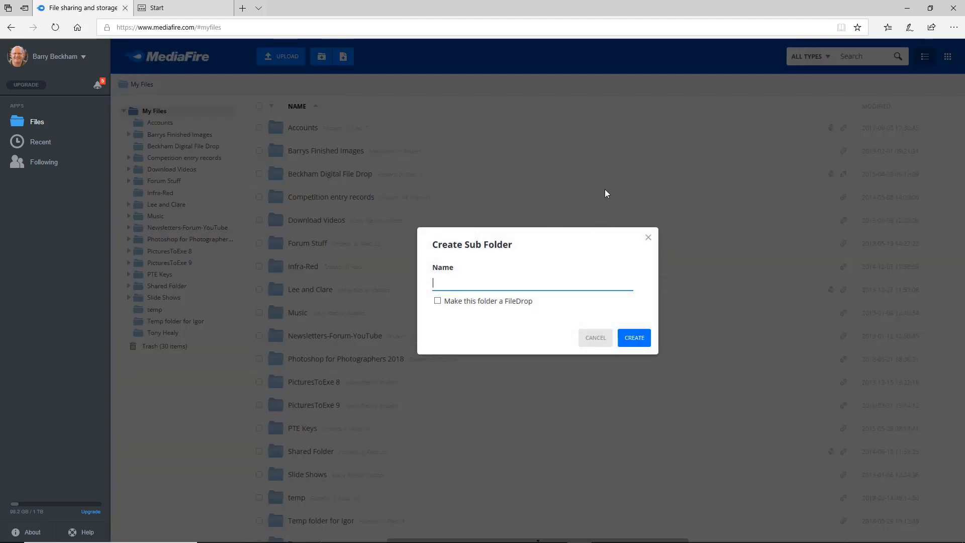
text(Test folder)
click(437, 301)
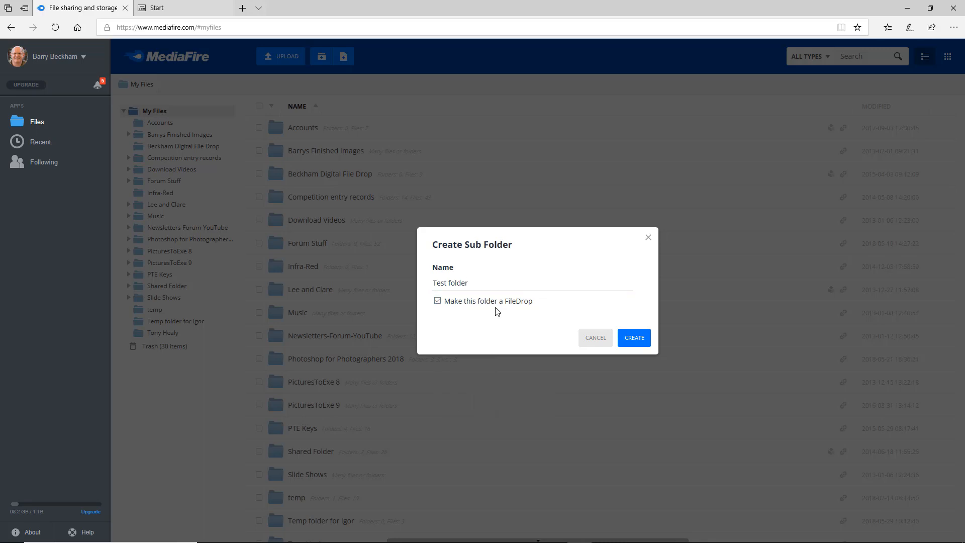
click(636, 339)
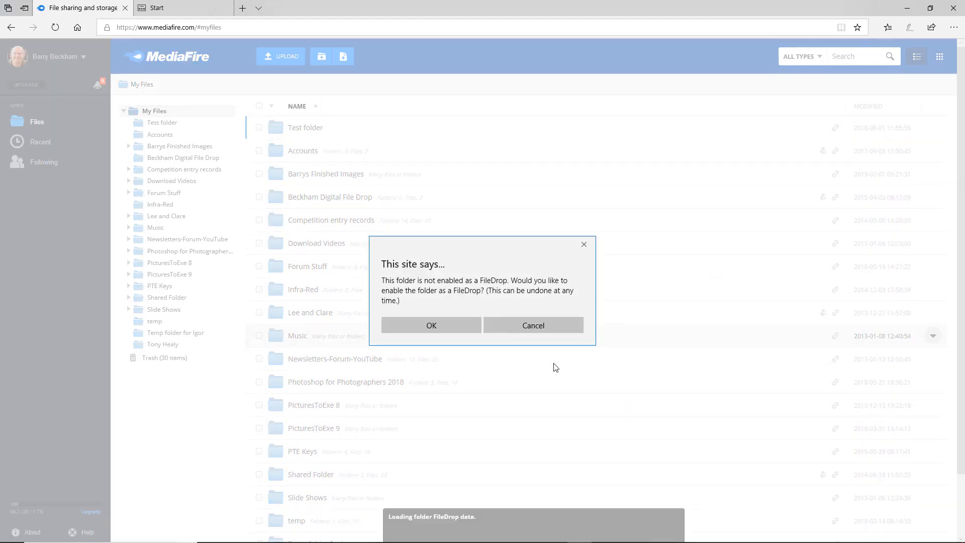
click(433, 326)
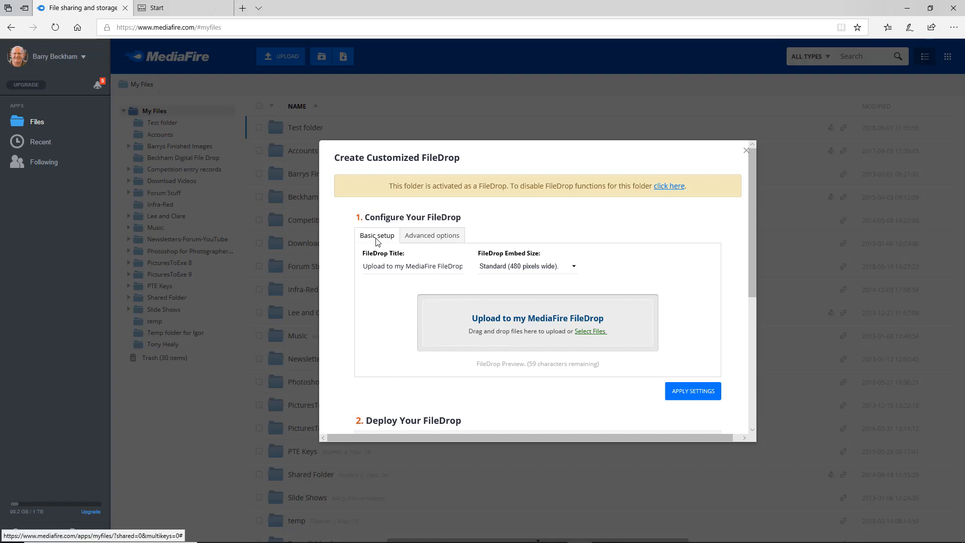
Set the FileDrop title to "My Test Filedrop" and look over its advanced options and deployment section.
click(373, 266)
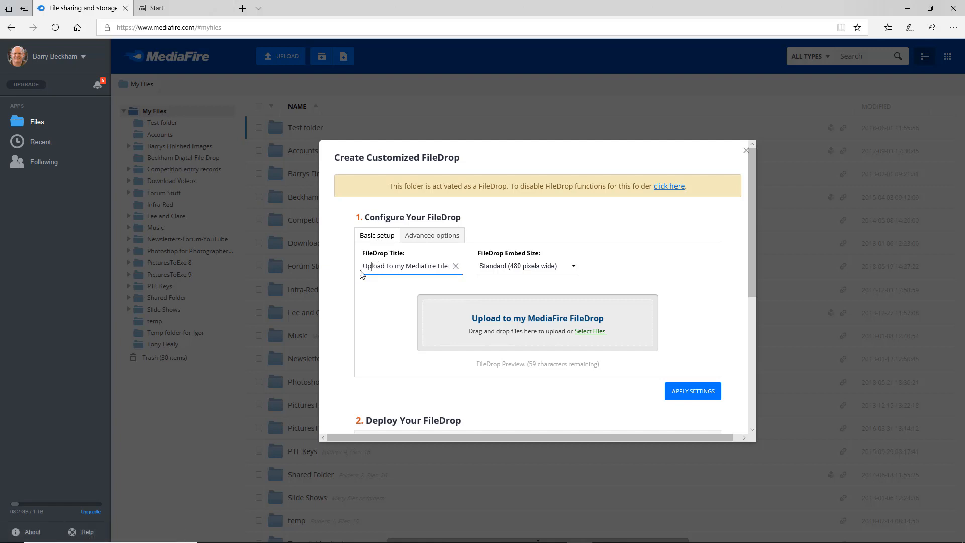
click(362, 272)
drag(445, 266, 404, 285)
key(BackSpace)
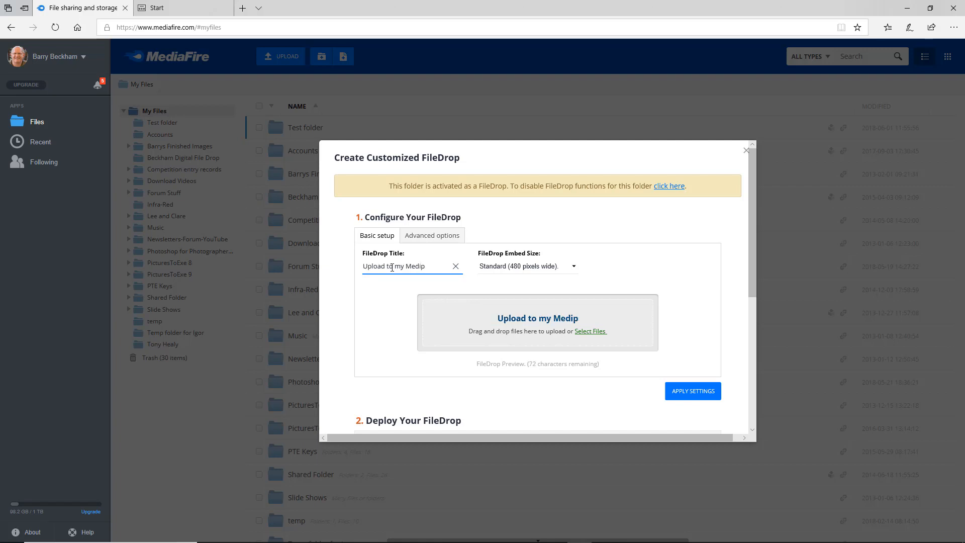
key(BackSpace)
key(BackSpace)
key(BackSpace)
key(BackSpace)
key(BackSpace)
key(BackSpace)
key(BackSpace)
key(BackSpace)
key(BackSpace)
key(BackSpace)
key(BackSpace)
key(BackSpace)
key(BackSpace)
key(BackSpace)
key(BackSpace)
key(BackSpace)
key(BackSpace)
key(BackSpace)
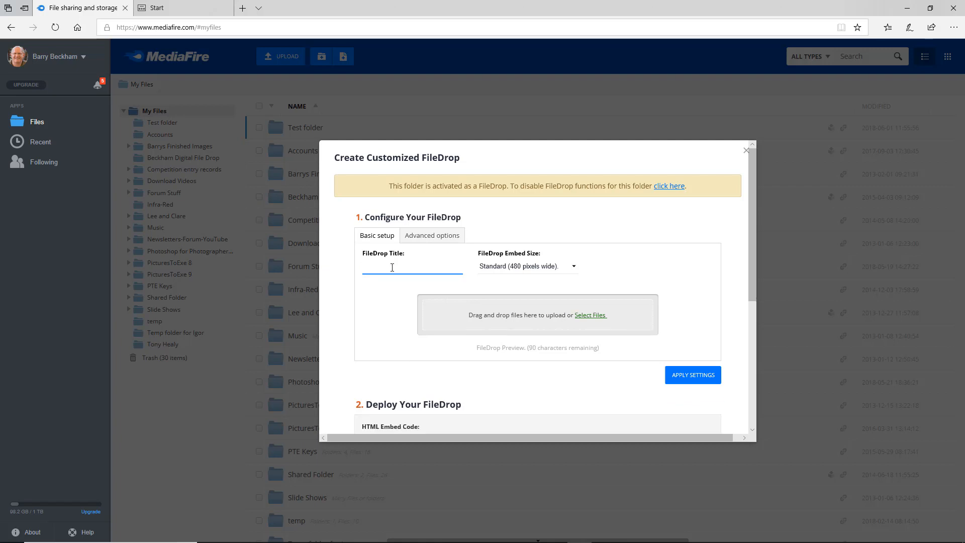
text(My Tes)
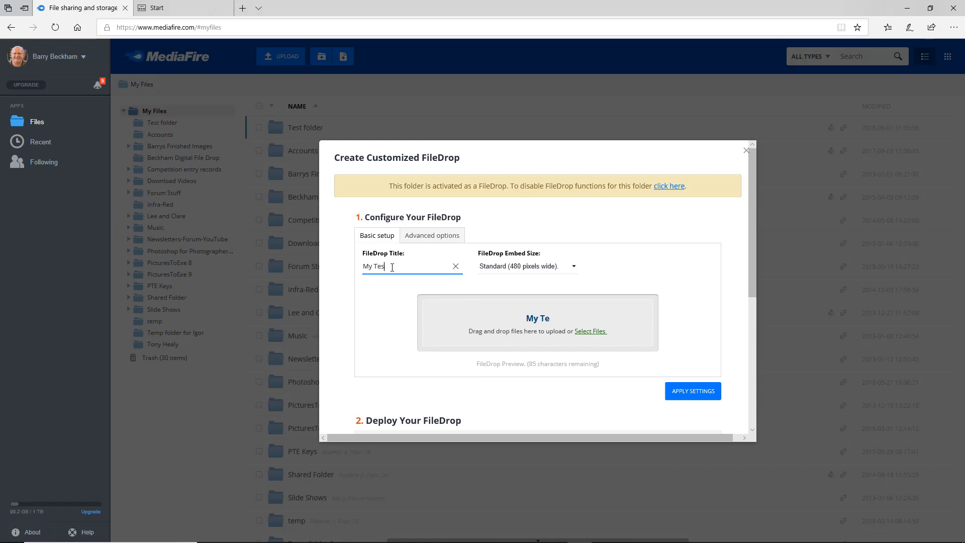
text(t Filedrop)
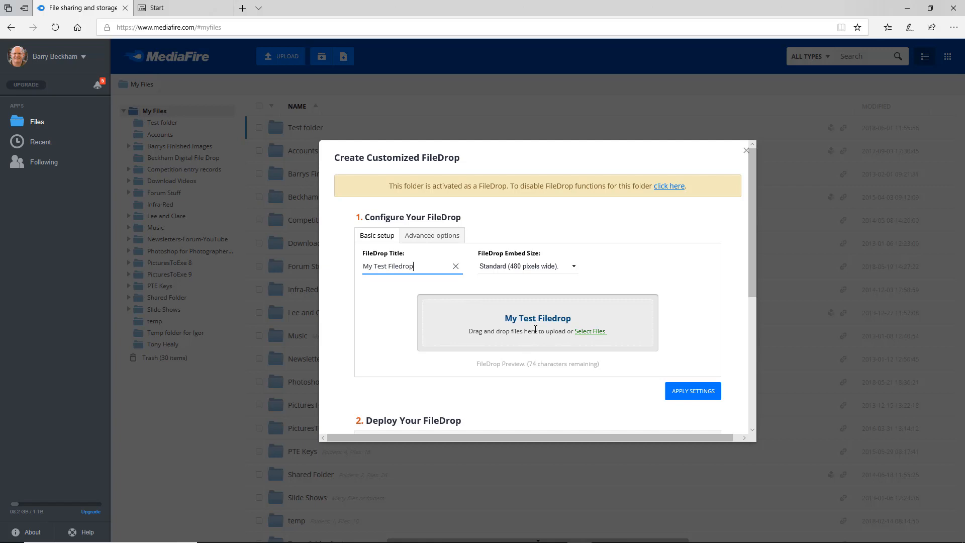
click(427, 237)
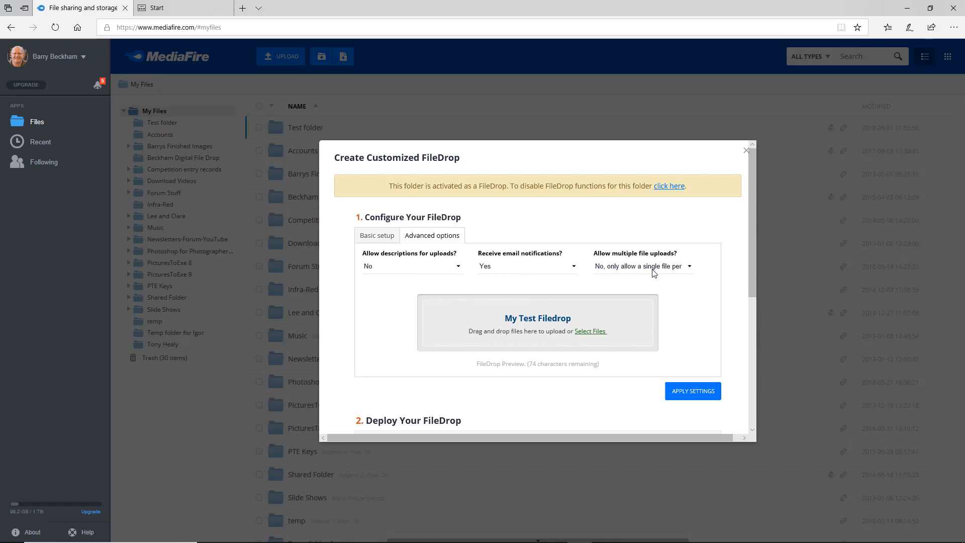
drag(753, 259, 743, 385)
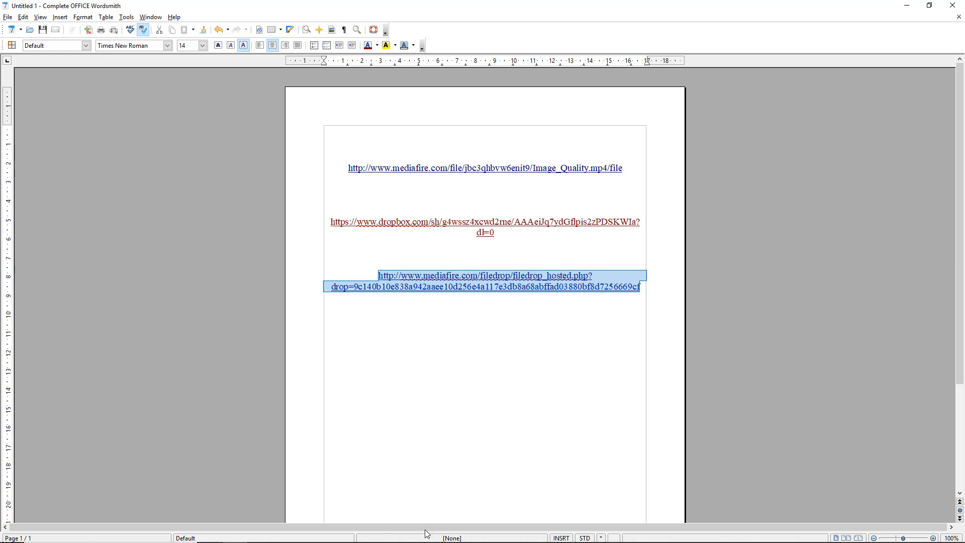
Load the copied MediaFire FileDrop link in a new, maximized Chrome incognito window.
mouse_move(428, 539)
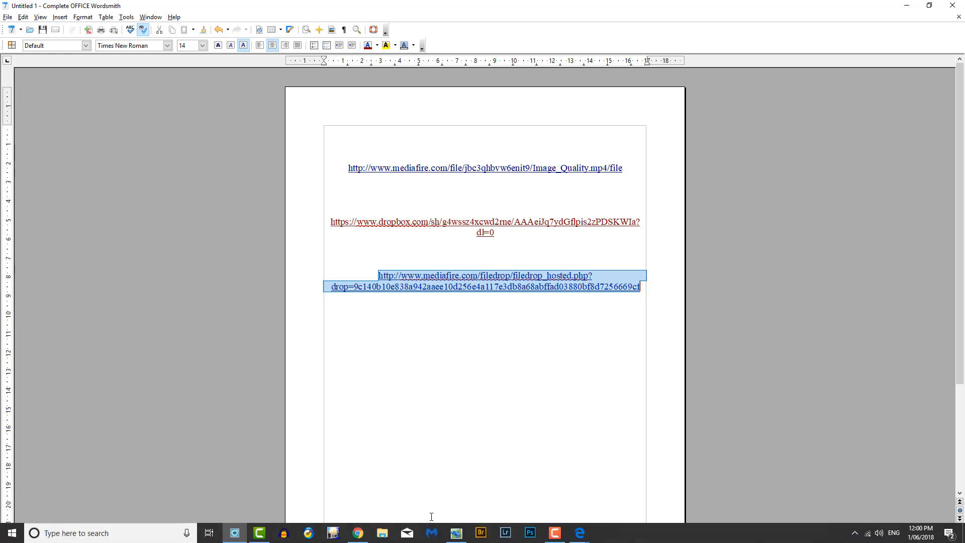
right_click(358, 533)
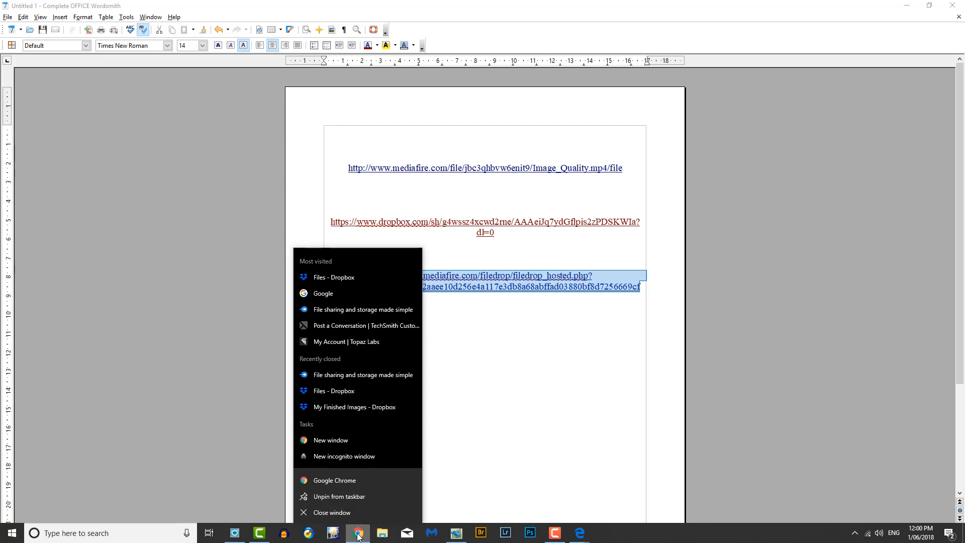
click(329, 455)
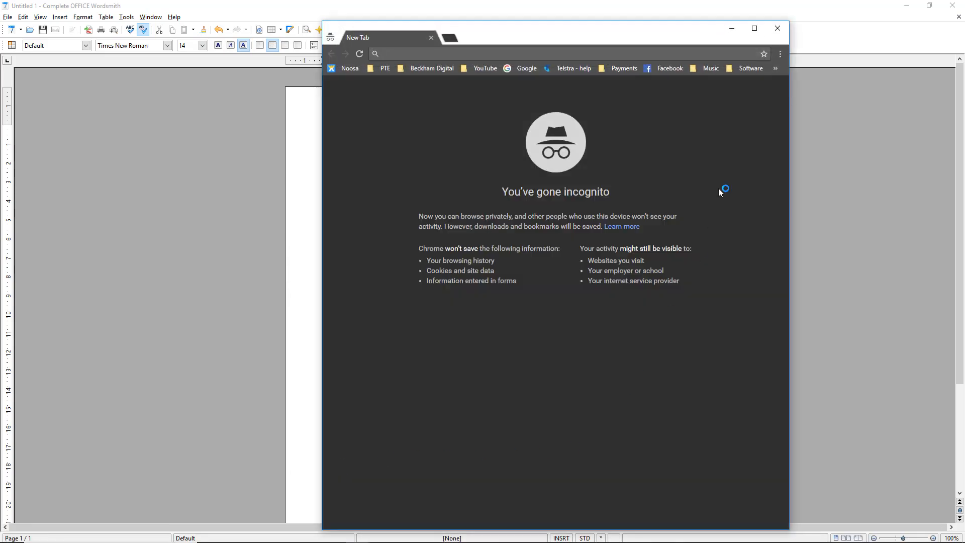
click(755, 29)
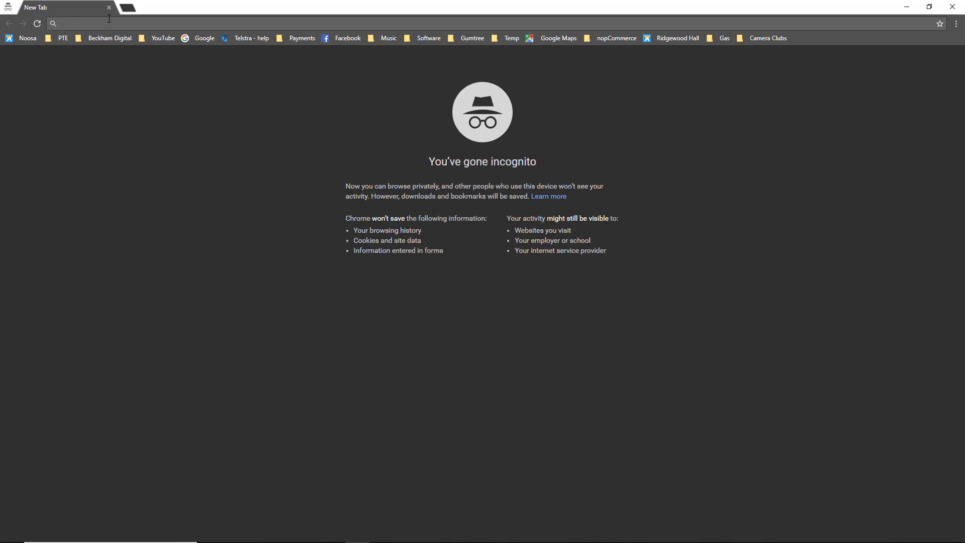
key(Return)
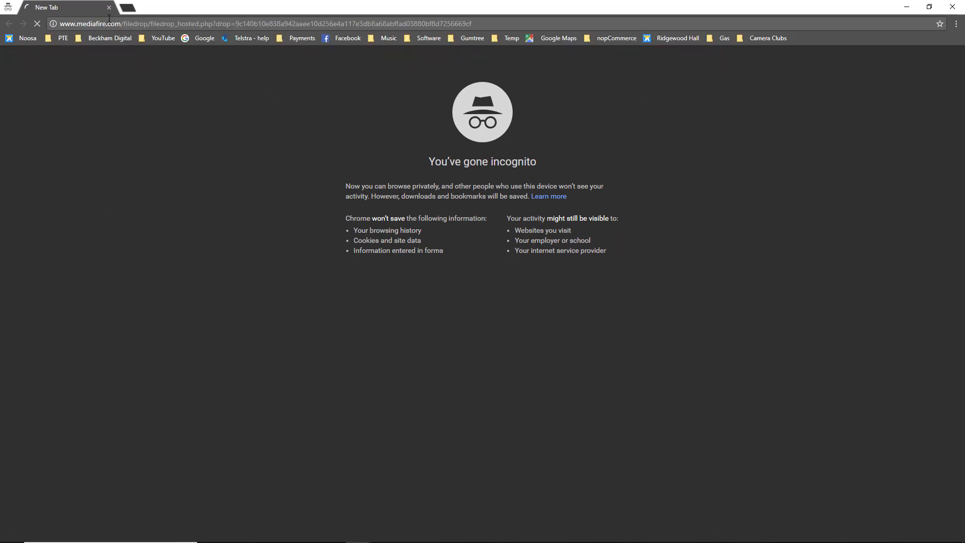